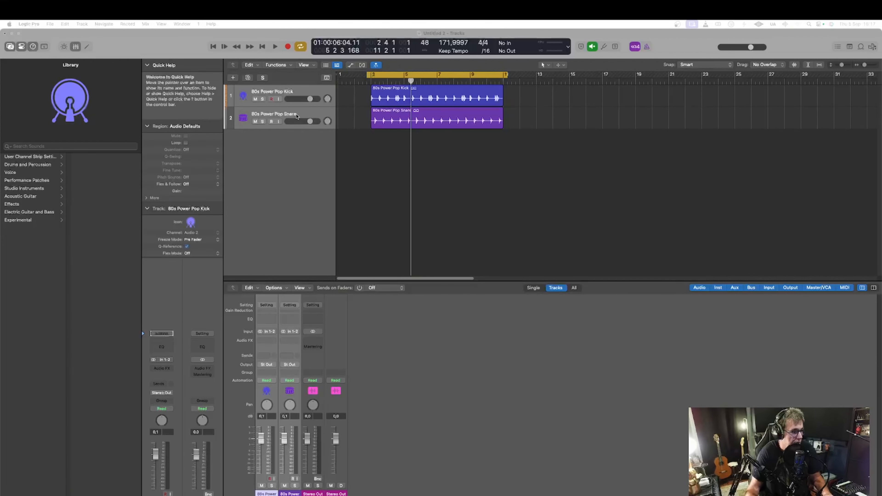
Listen to the original kick and snare loop from just before bar 3.
left_click(362, 81)
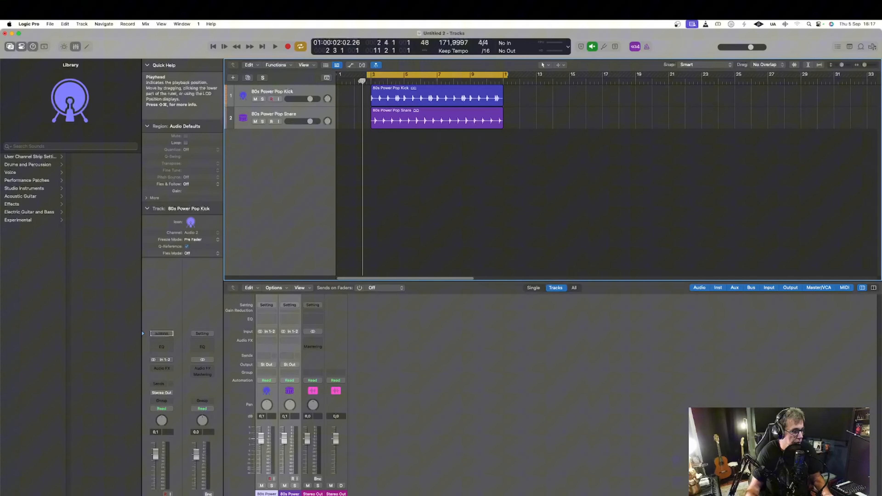
key("space")
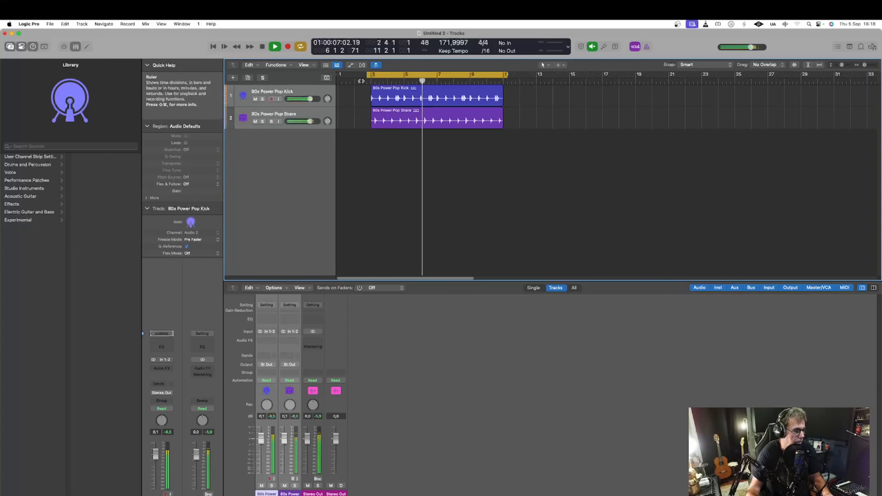
key("space")
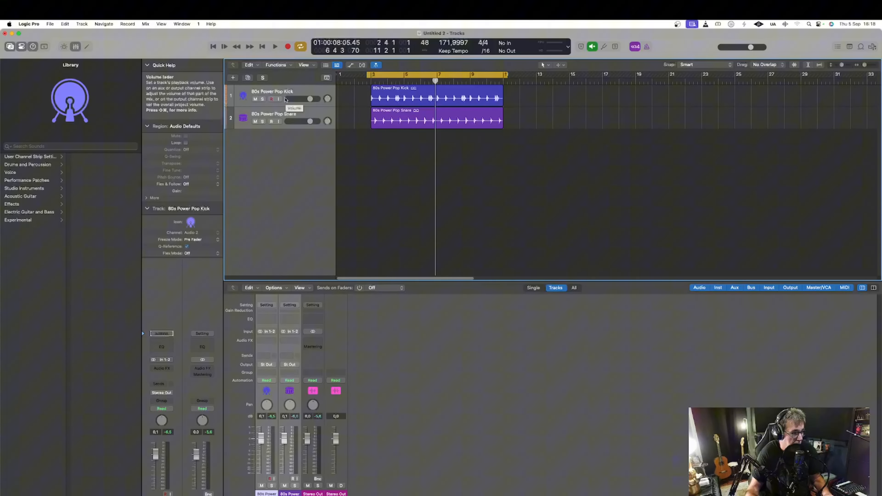
Run Drum Replacement on the 80s Power Pop Kick track with the Kick instrument in Replacement mode and a relative threshold of about -16 dB.
left_click(314, 92)
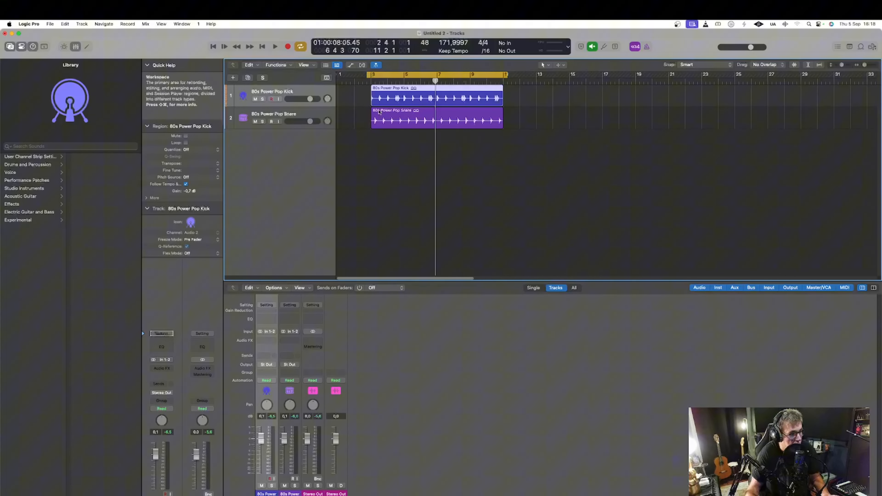
key("ctrl+d")
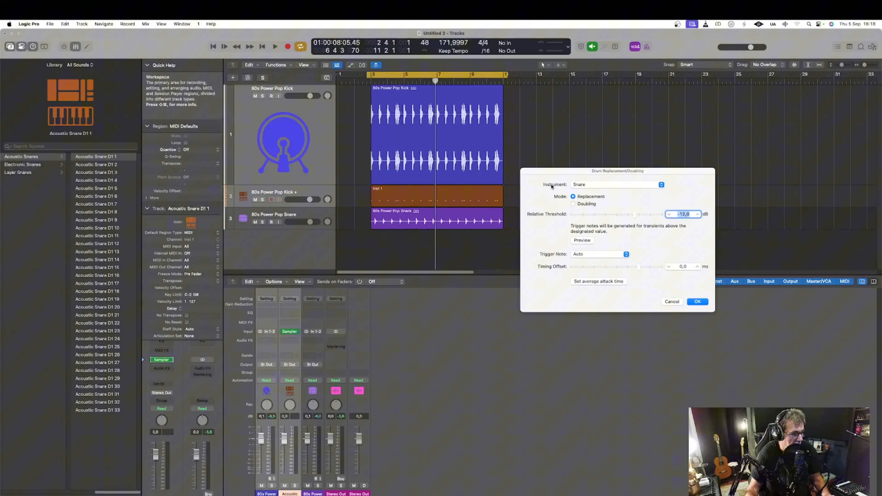
left_click(603, 187)
left_click(601, 177)
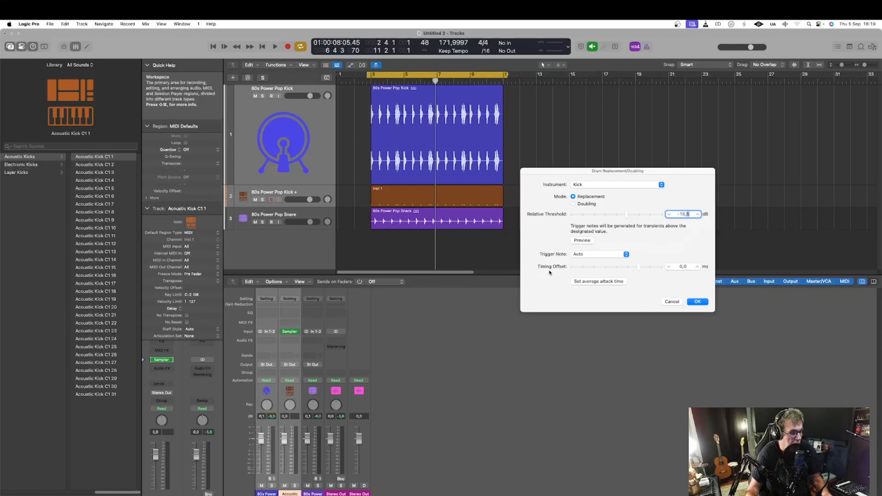
left_click(698, 301)
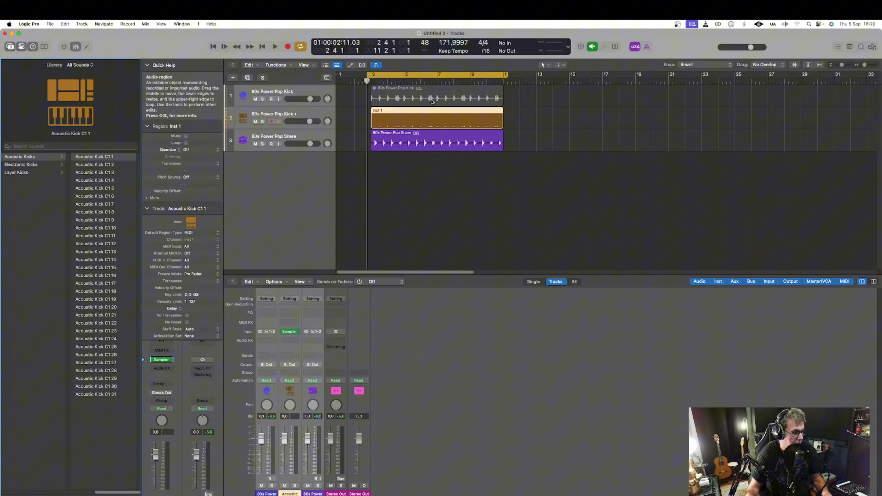
Play the loop from just before bar 3 to hear the replaced kick with the original snare.
left_click(362, 82)
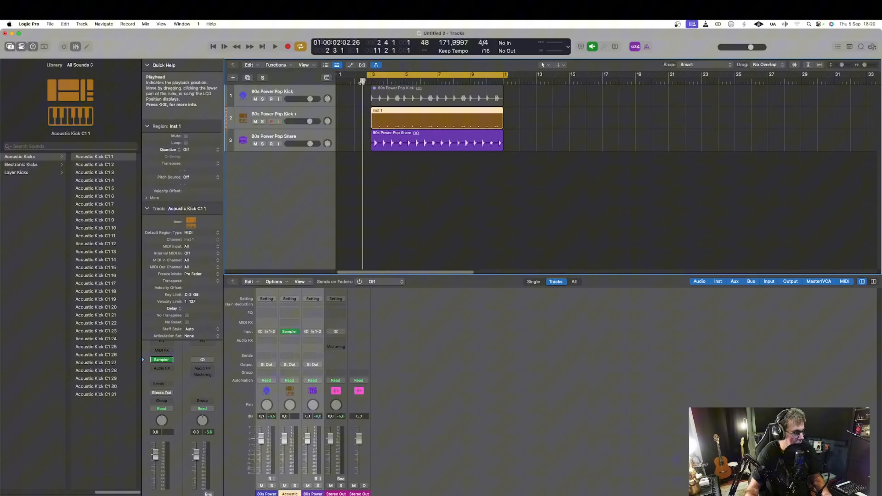
key("space")
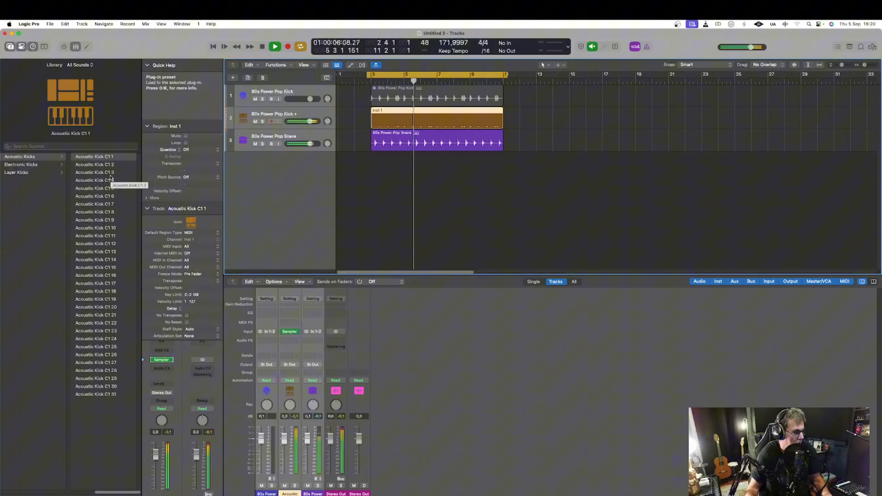
key("space")
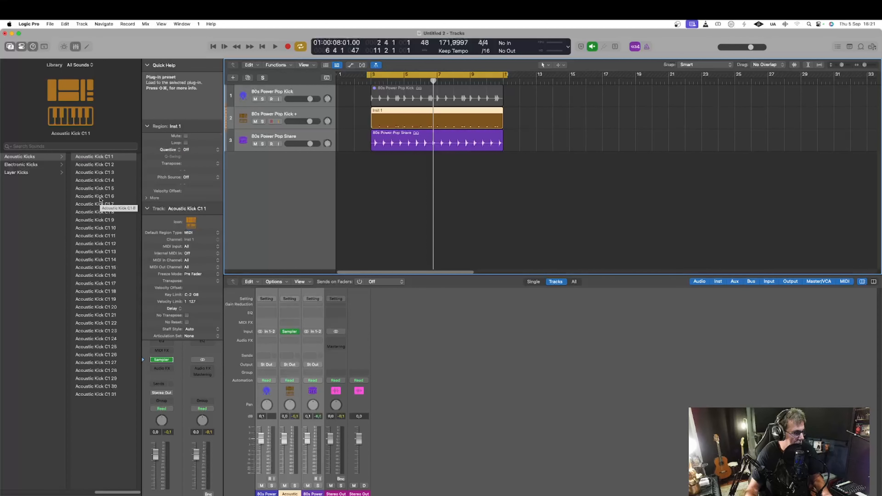
Change the replacement kick sound to Acoustic Kick C1 6 and audition it in the loop.
left_click(101, 199)
key("space")
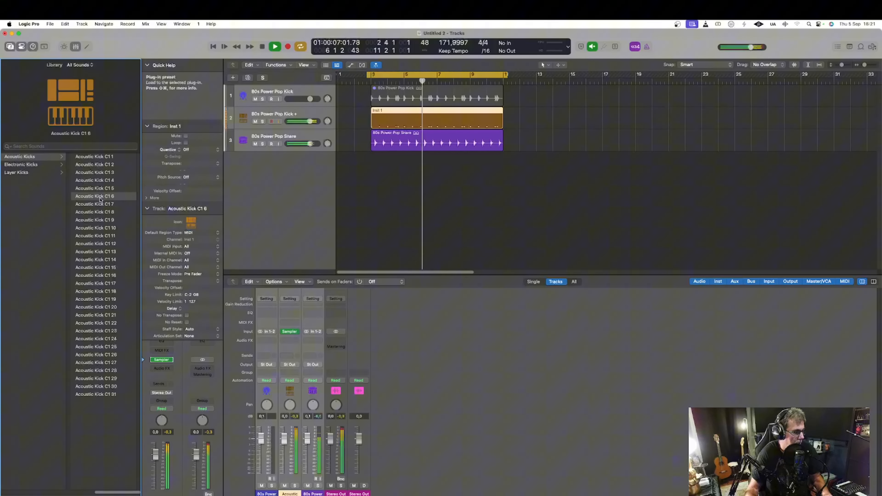
key("space")
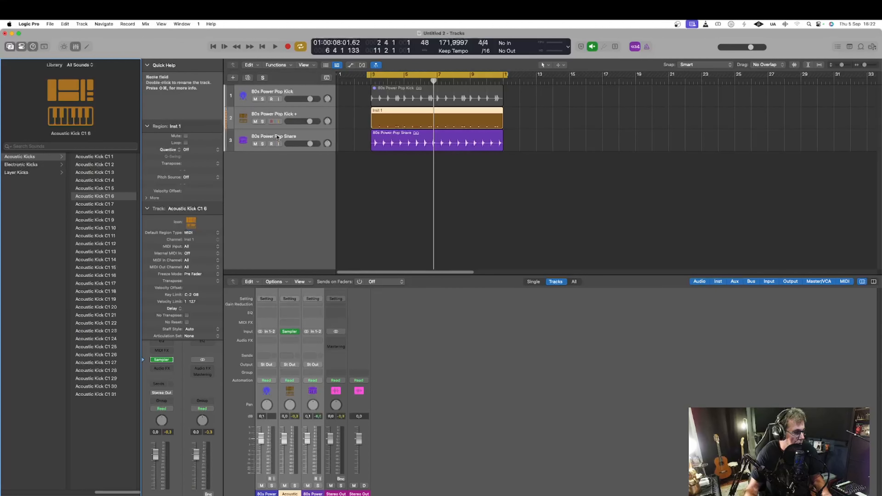
Run Drum Replacement on the 80s Power Pop Snare track with the Snare instrument and a relative threshold of about -16 dB.
left_click(304, 138)
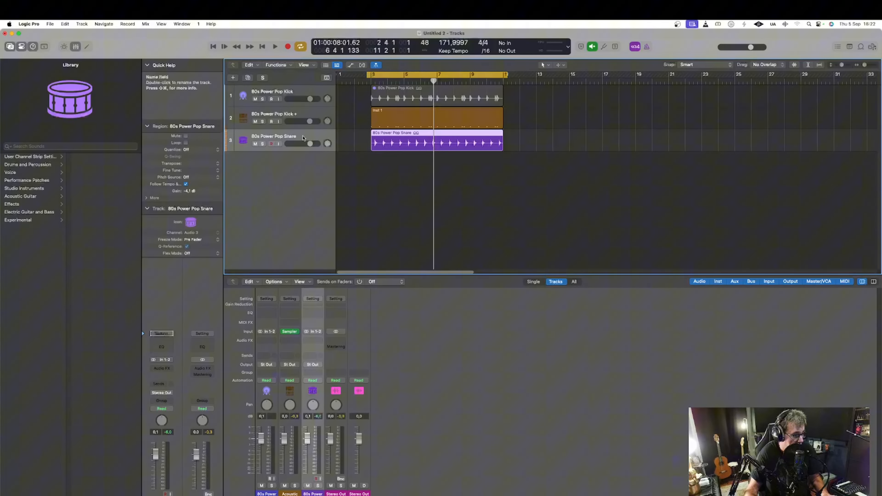
key("ctrl+d")
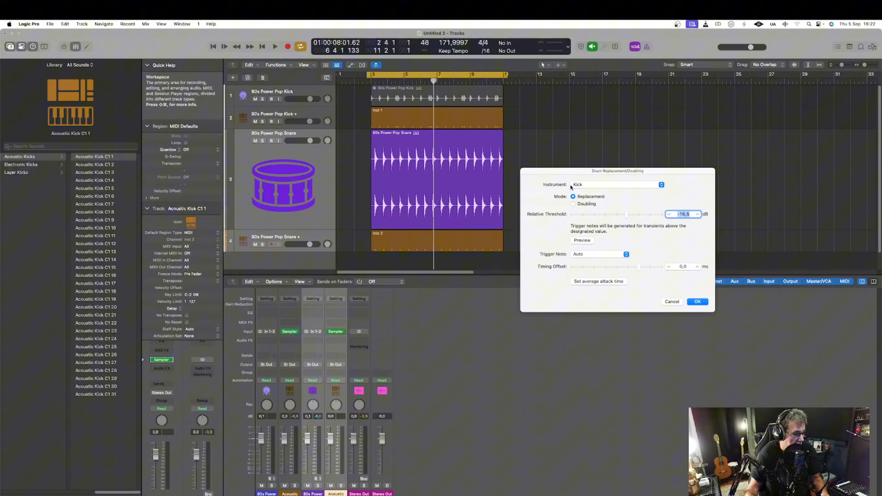
left_click(589, 187)
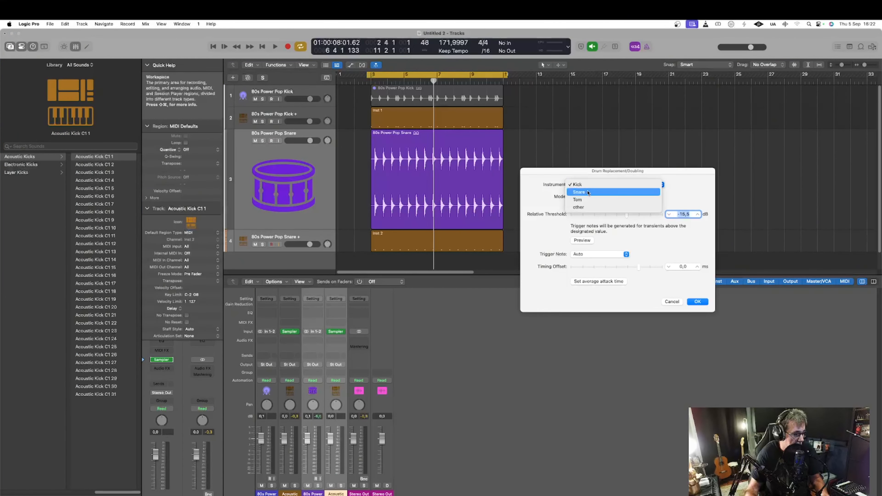
left_click(587, 193)
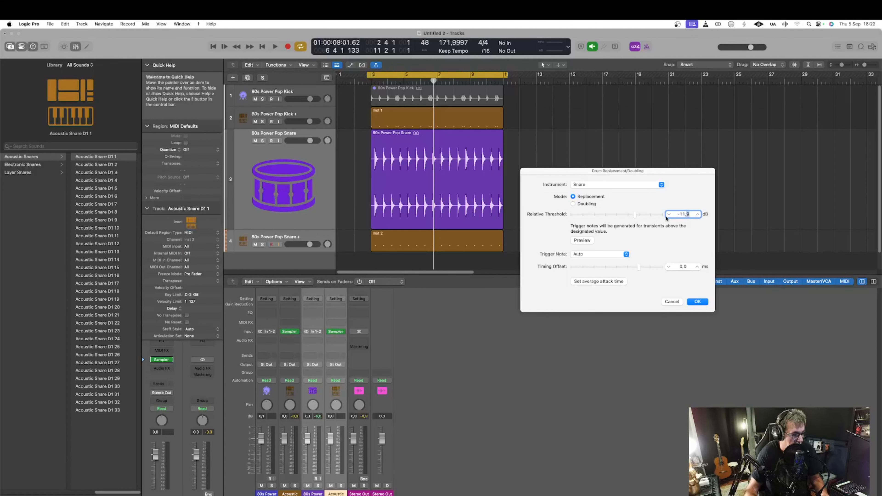
left_click(669, 215)
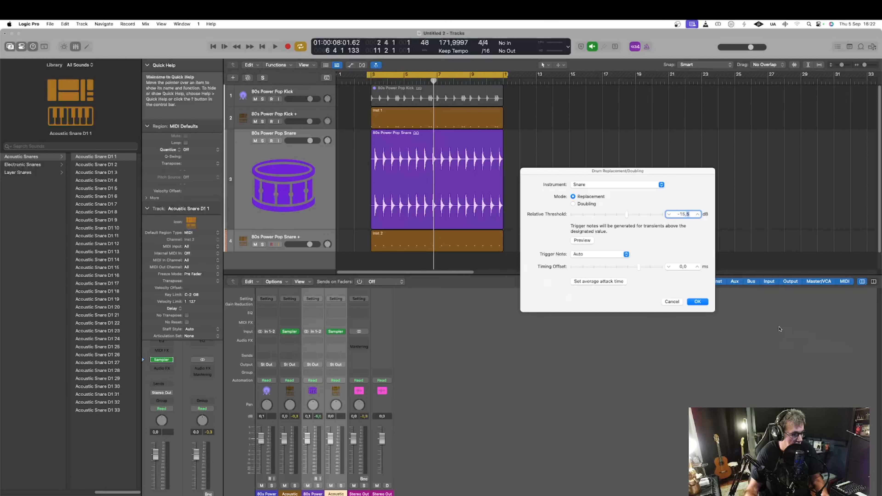
left_click(698, 302)
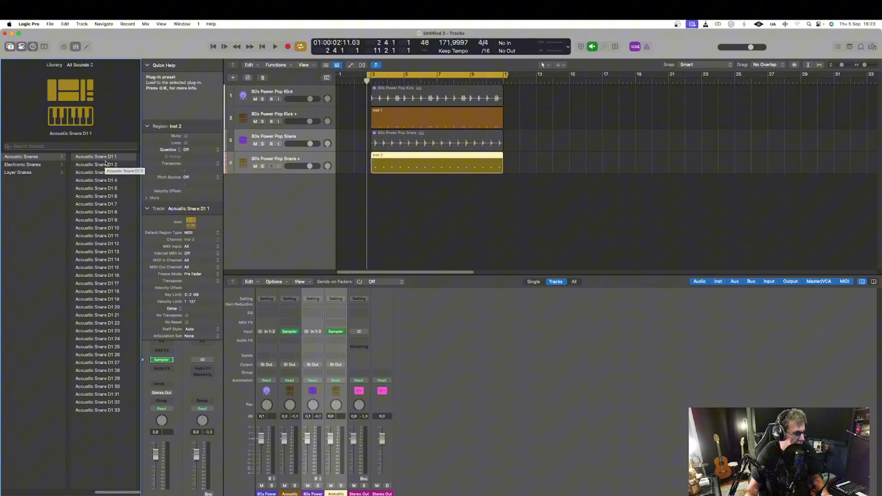
Audition the replacement snare in the loop, and change its sound to Acoustic Snare D1 9.
key("space")
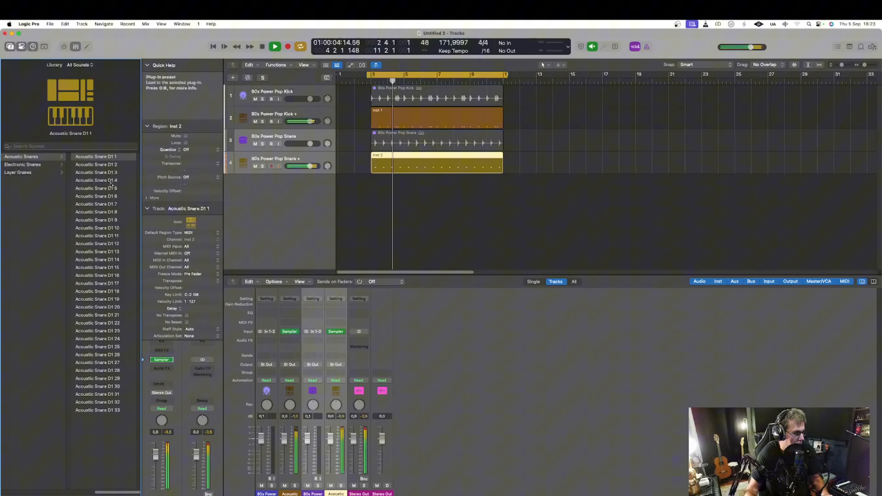
key("space")
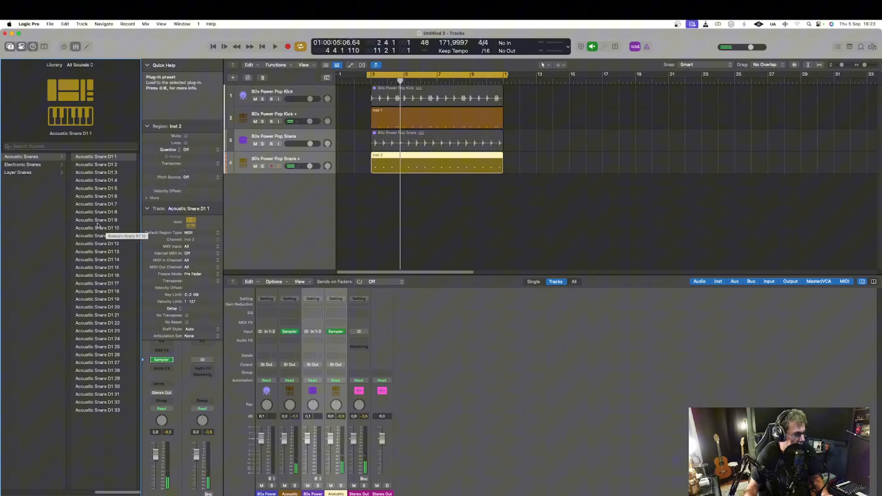
left_click(106, 221)
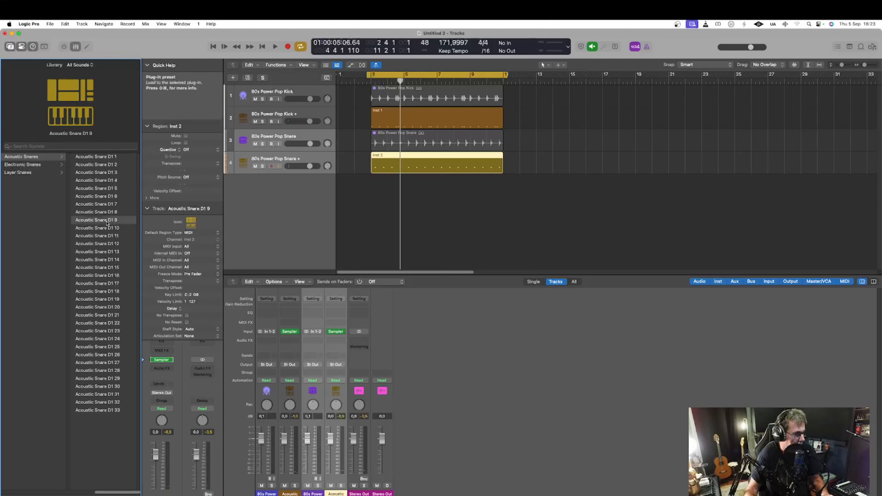
key("space")
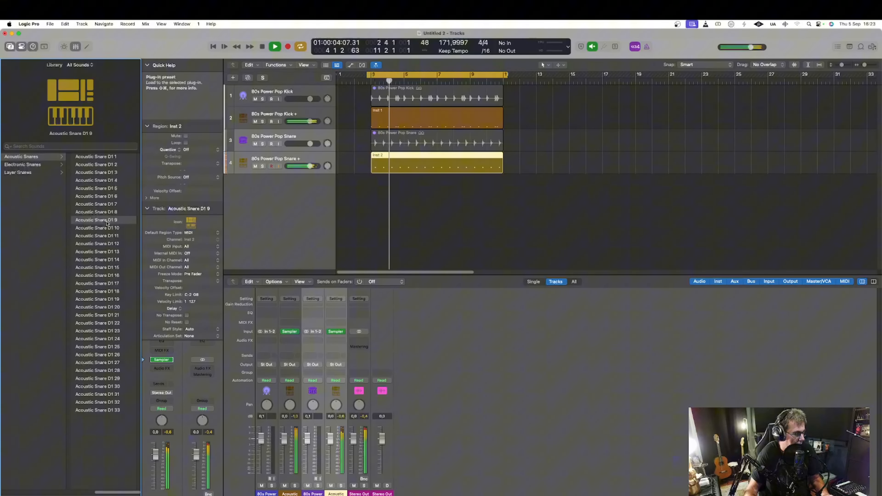
key("space")
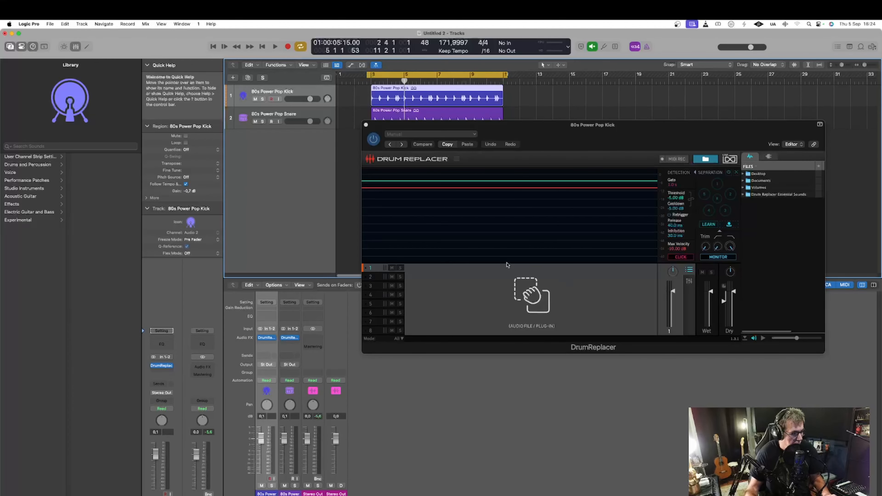
Play the loop through DrumReplacer on the kick track, and lower its detection threshold to about -16.10 dB.
left_click_drag(676, 136, 672, 160)
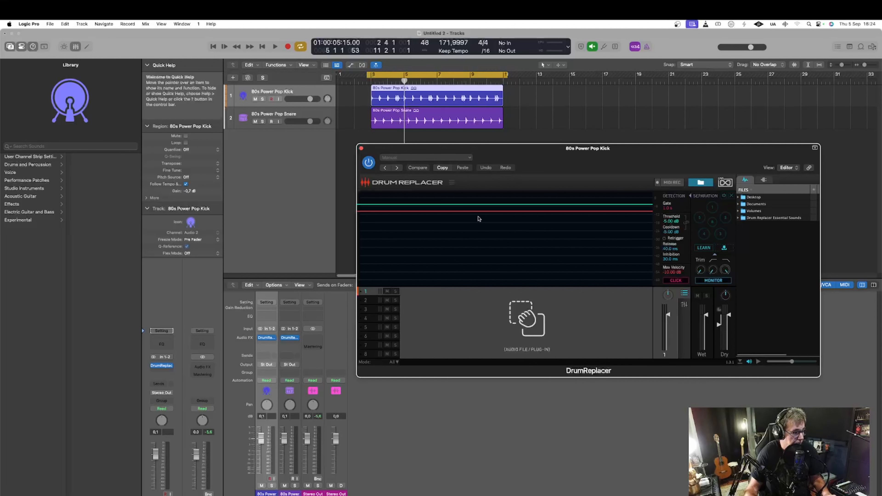
left_click(356, 82)
key("space")
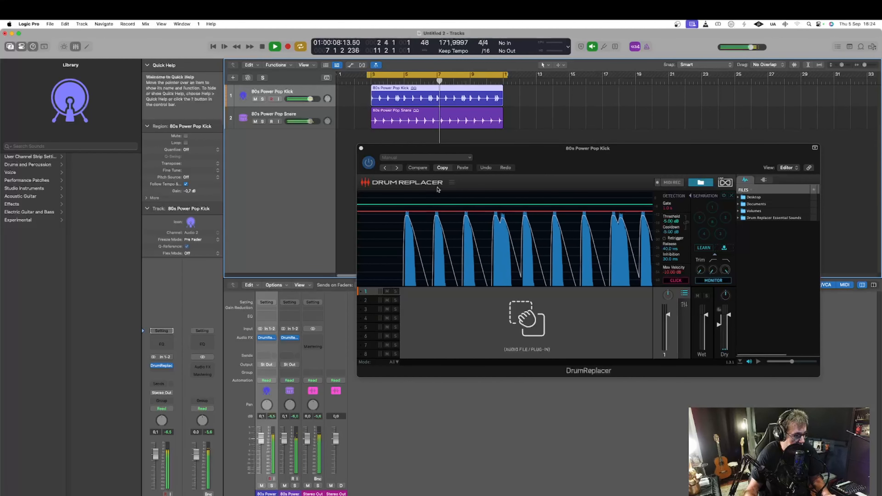
key("space")
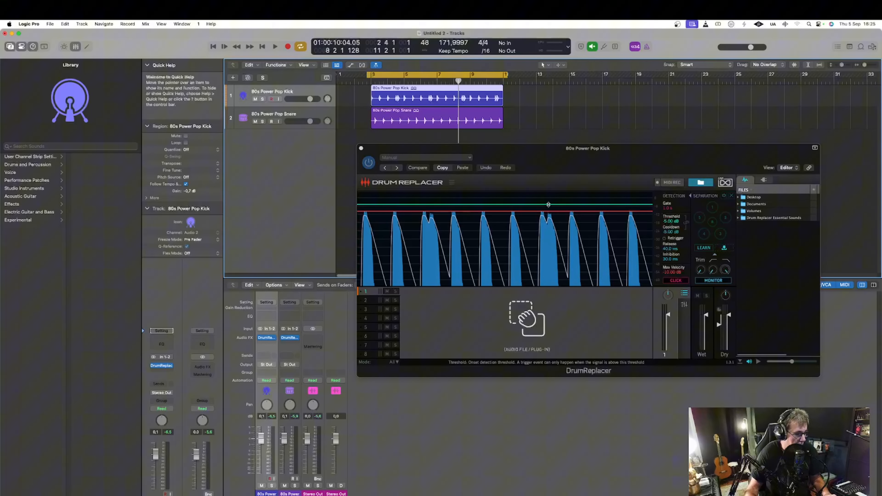
left_click_drag(549, 207, 550, 221)
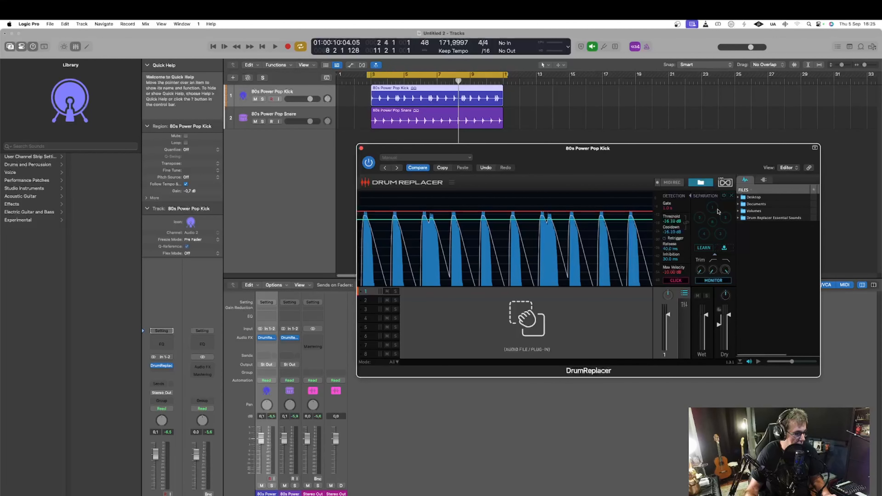
Preview Kick Top Radio.wav from the MixbusTV kicks folder in Drum Replacer Essential Sounds.
left_click(739, 217)
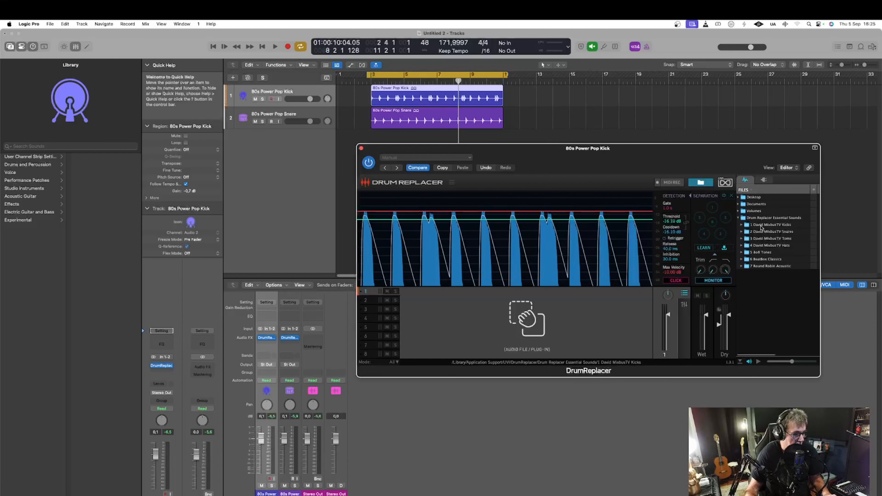
left_click(742, 226)
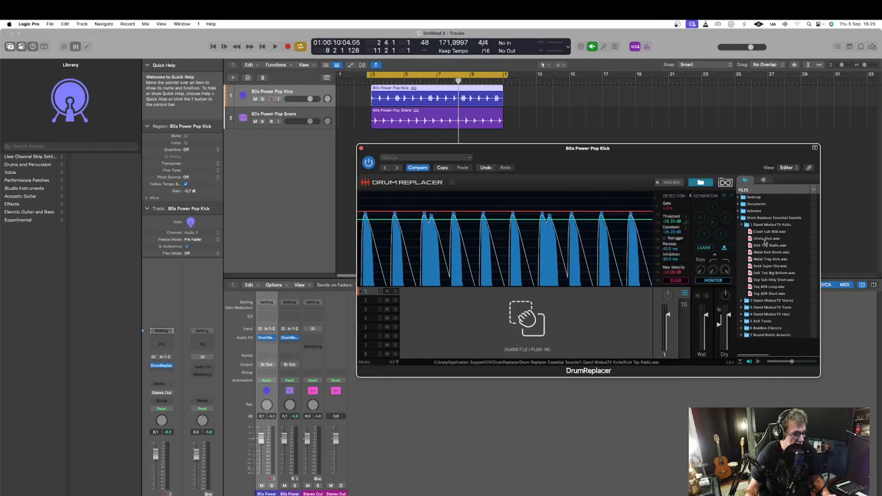
left_click(767, 246)
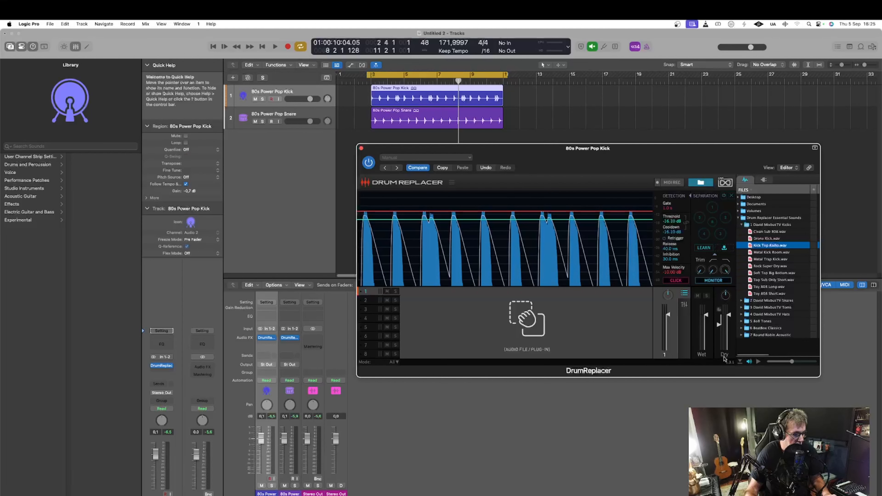
left_click(766, 246)
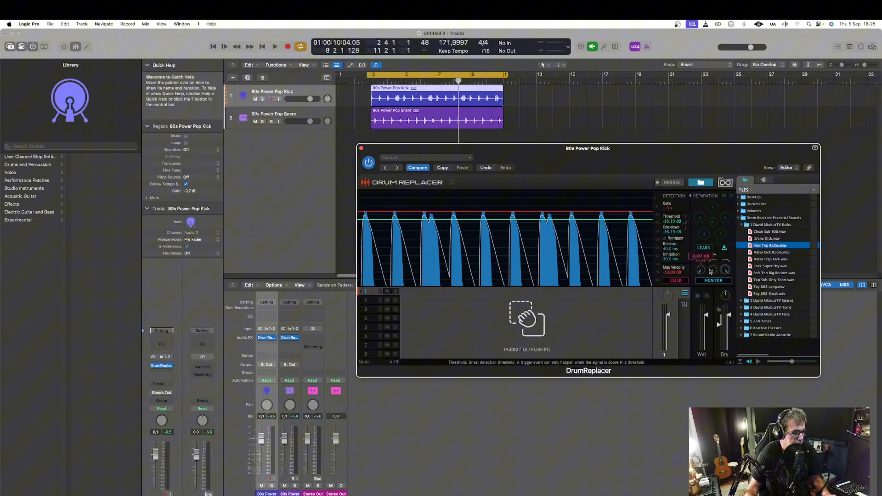
Lower DrumReplacer's dry level, and stop playback to swap the kick sample for Metal Trap Kick.wav.
mouse_move(720, 325)
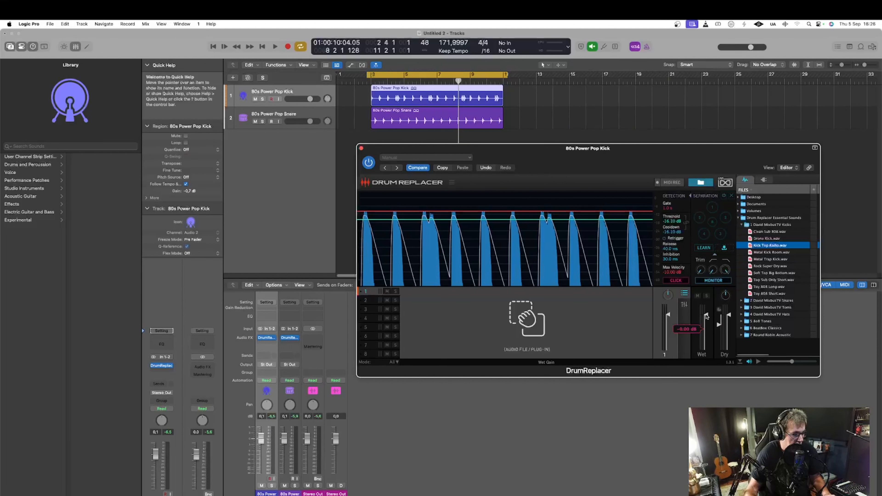
left_click_drag(706, 316, 729, 323)
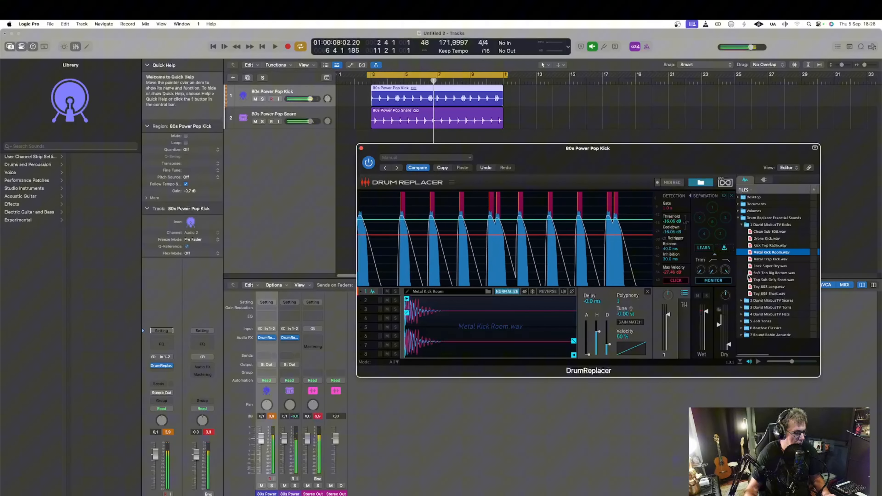
key("space")
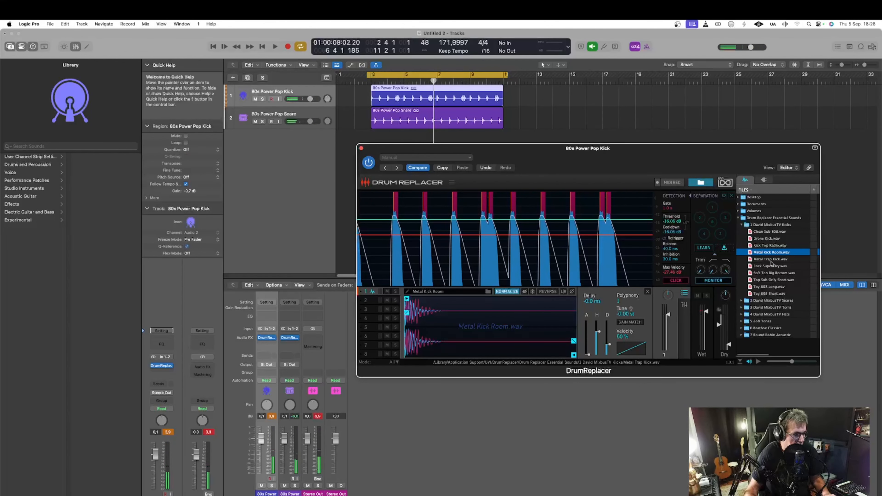
left_click(771, 260)
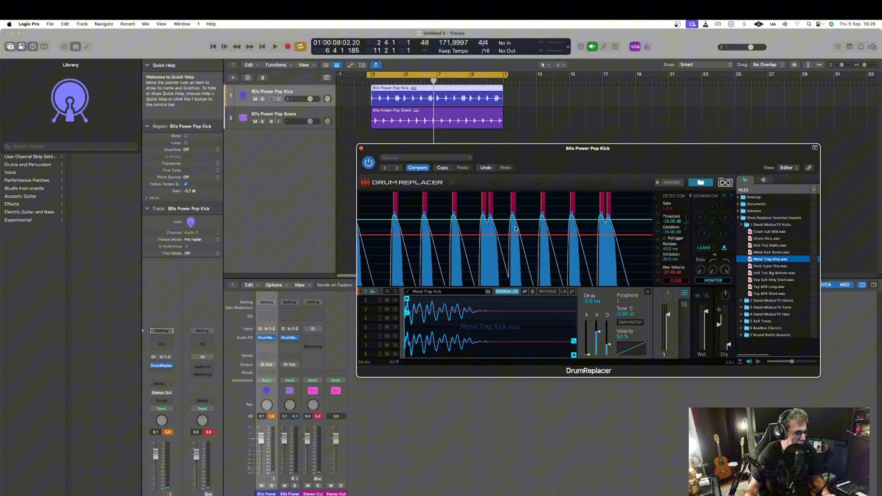
Audition the Metal Trap Kick replacement sample in the loop.
key("space")
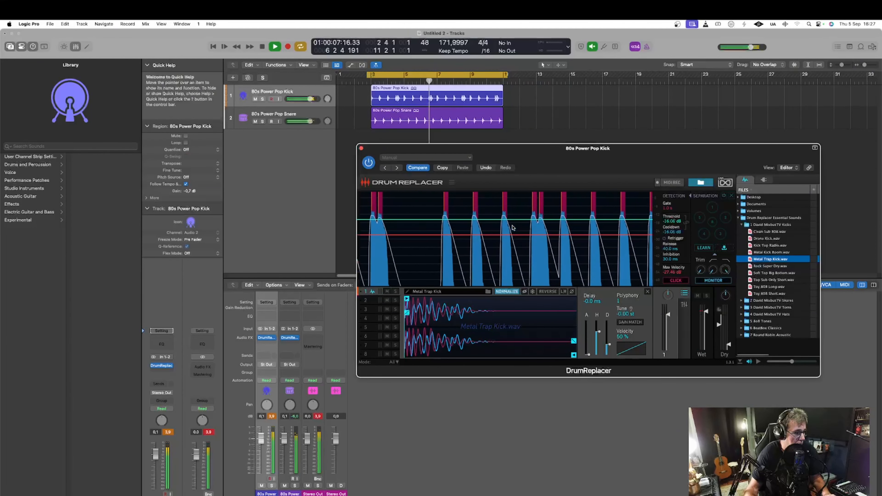
key("space")
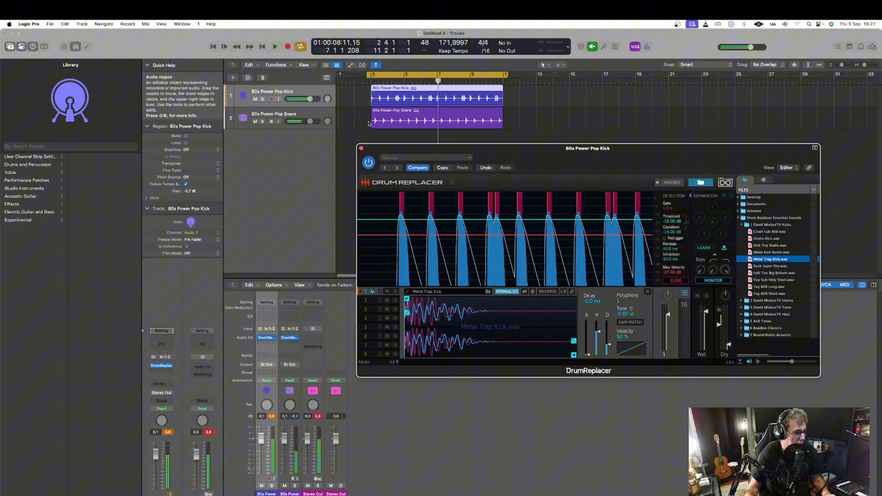
Open DrumReplacer on the snare track, and lower its detection threshold to about -21.15 dB while the loop plays.
left_click(314, 115)
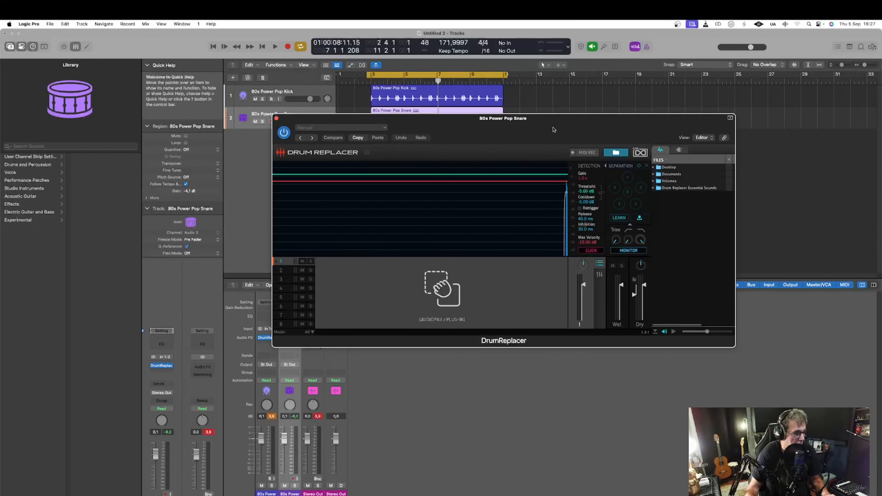
left_click_drag(553, 129, 598, 181)
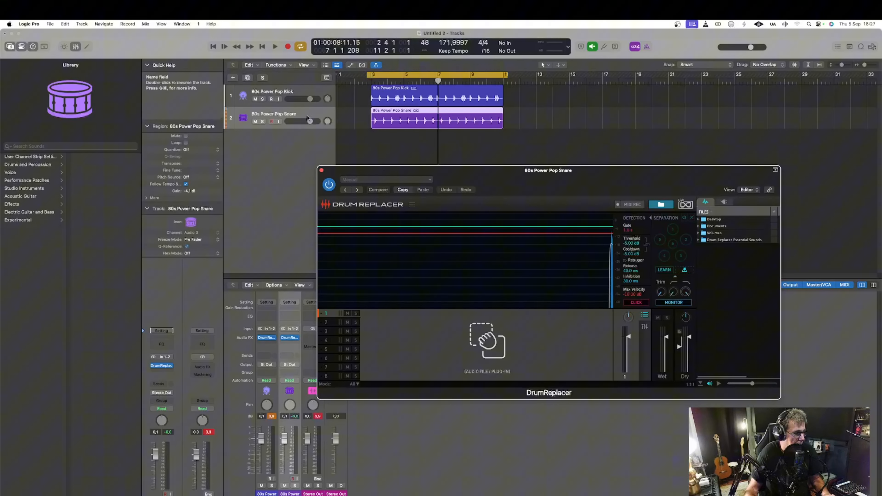
key("space")
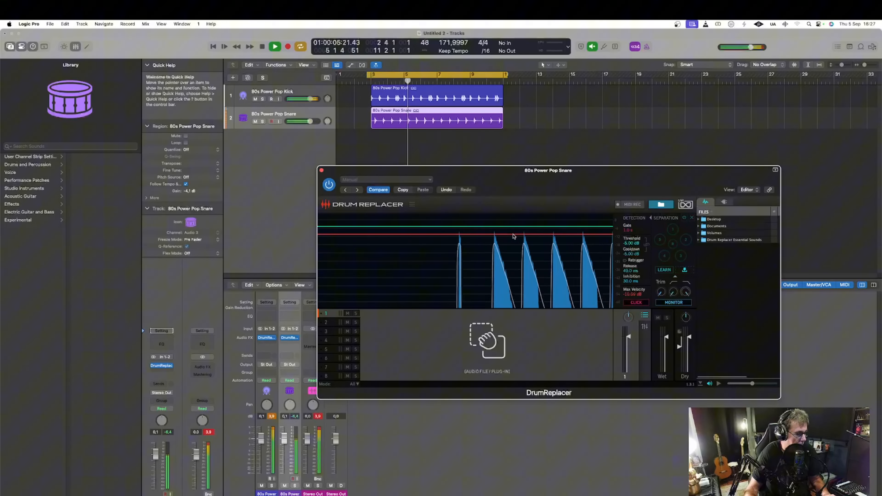
left_click_drag(513, 233, 495, 249)
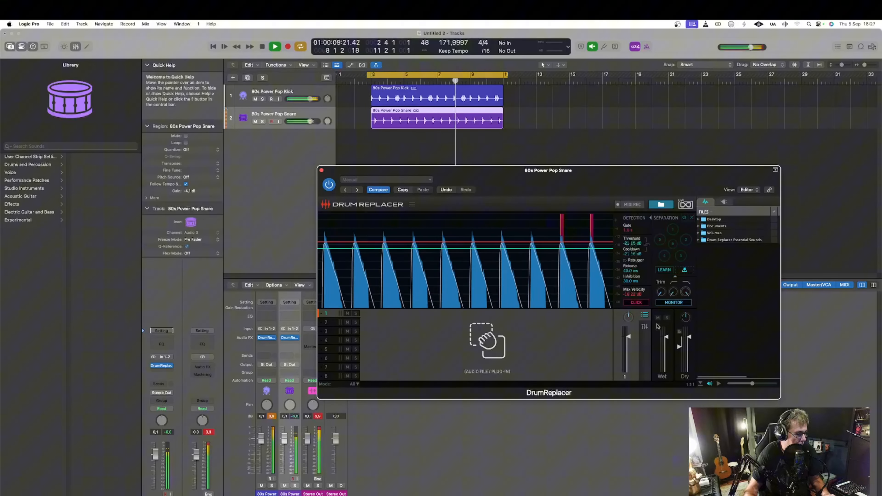
Load Metal Power Snare.wav from the MixbusTV snares folder in Drum Replacer Essential Sounds.
left_click(699, 241)
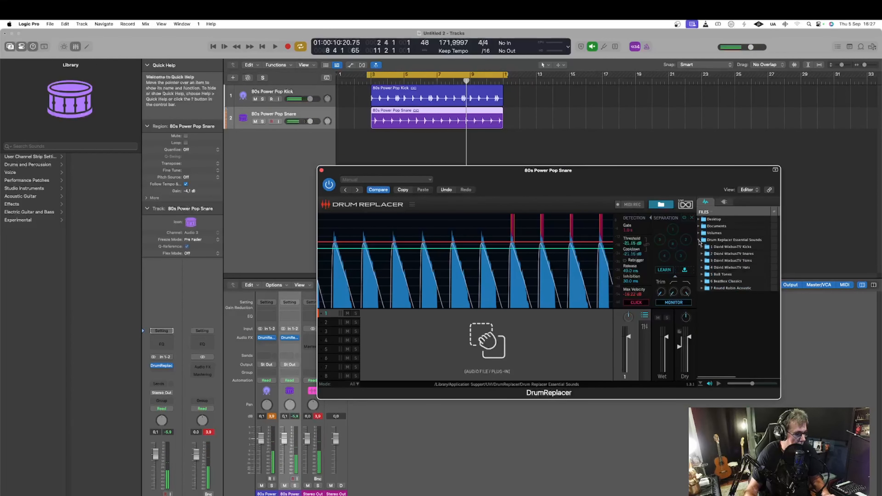
double_click(712, 255)
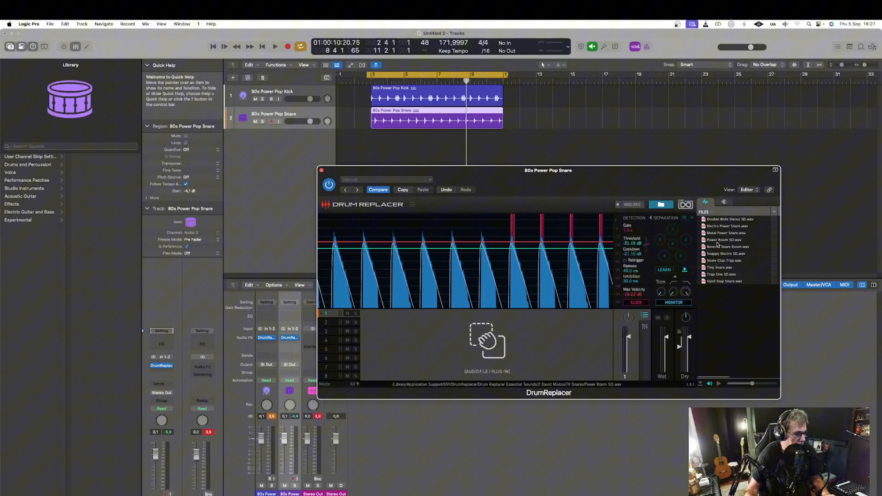
double_click(719, 234)
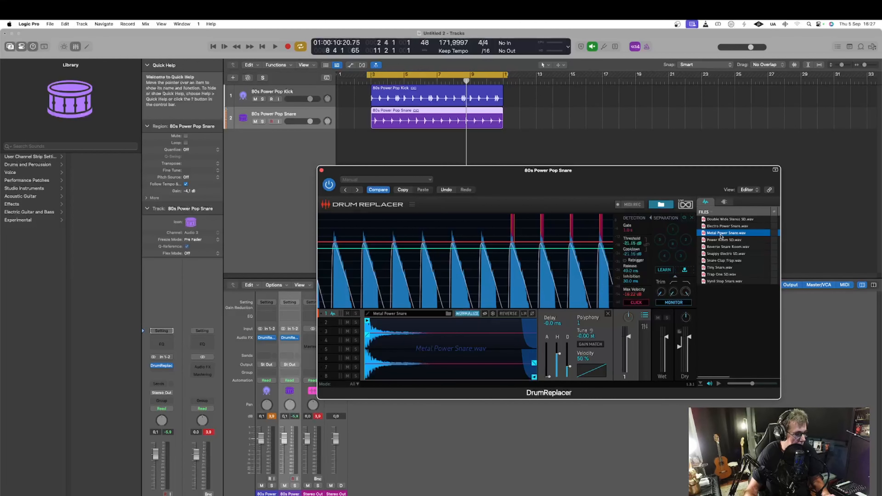
Play the loop with the new snare sample, and raise the max velocity level to about -9.30 dB.
key("space")
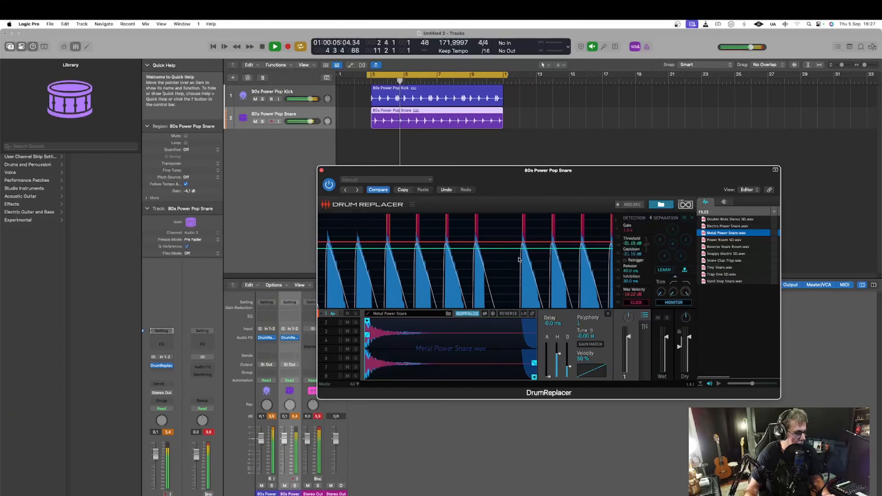
left_click_drag(517, 238, 500, 232)
key("space")
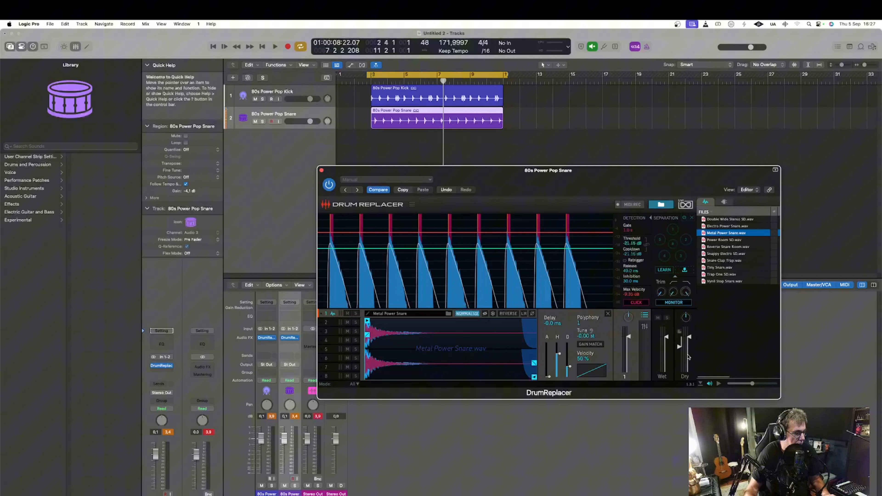
Try a reduced wet level on the snare's DrumReplacer during playback, and lower its dry gain.
mouse_move(672, 368)
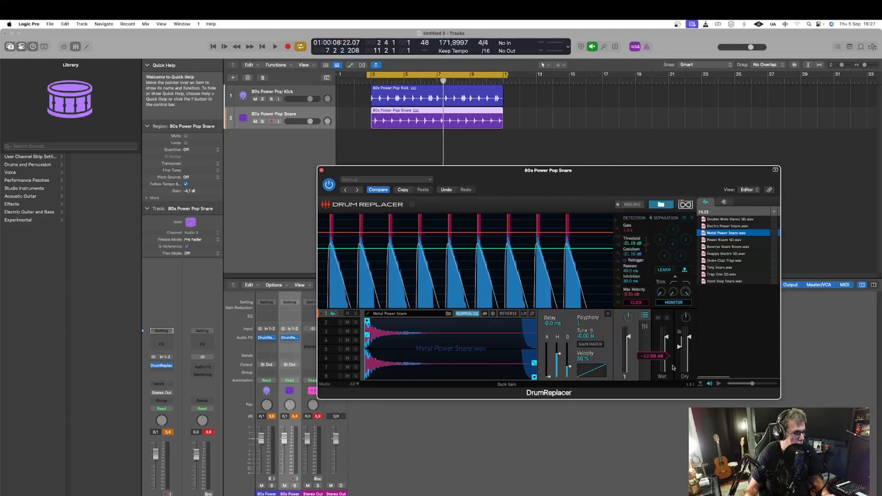
key("space")
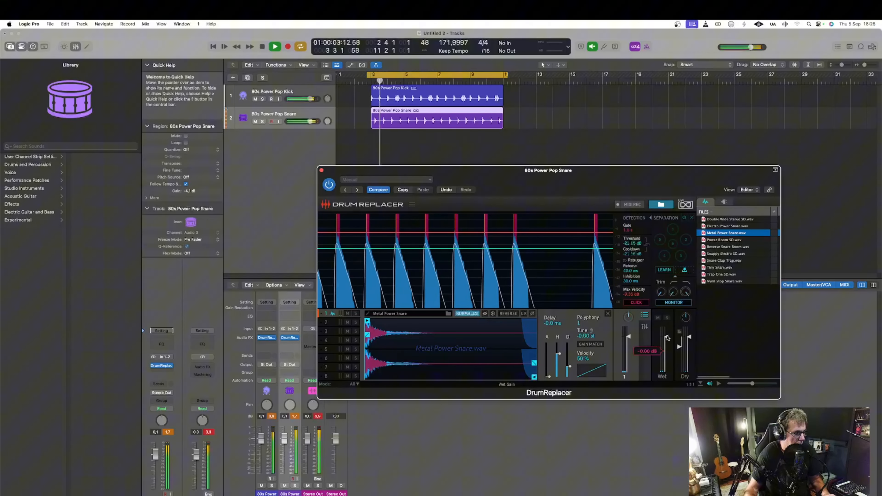
mouse_move(667, 344)
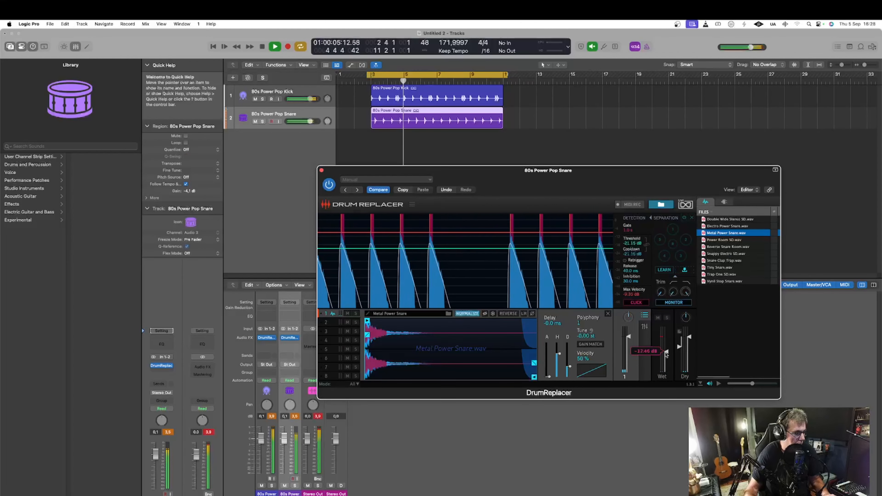
left_click_drag(667, 342, 689, 352)
key("space")
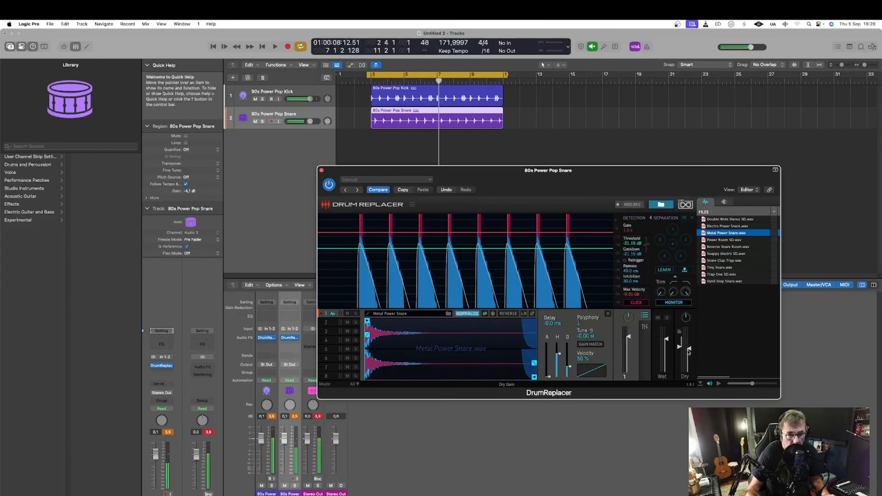